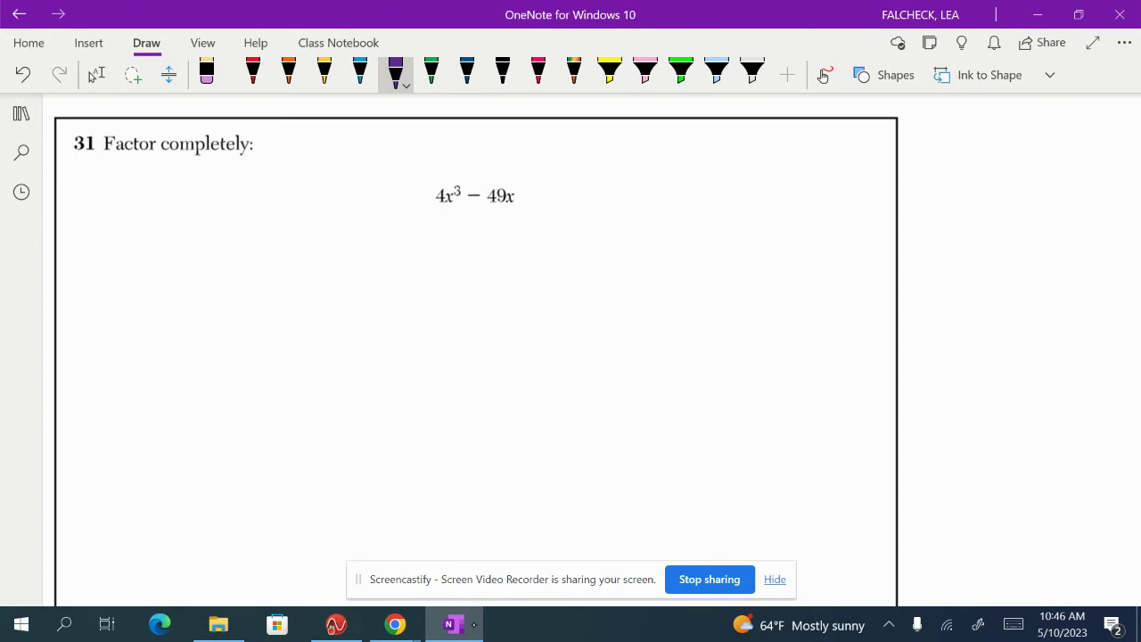
Step: Circle 'Factor completely:' in rainbow glitter ink, then underline 4x³ and 49x and erase those underlines
left_click(574, 73)
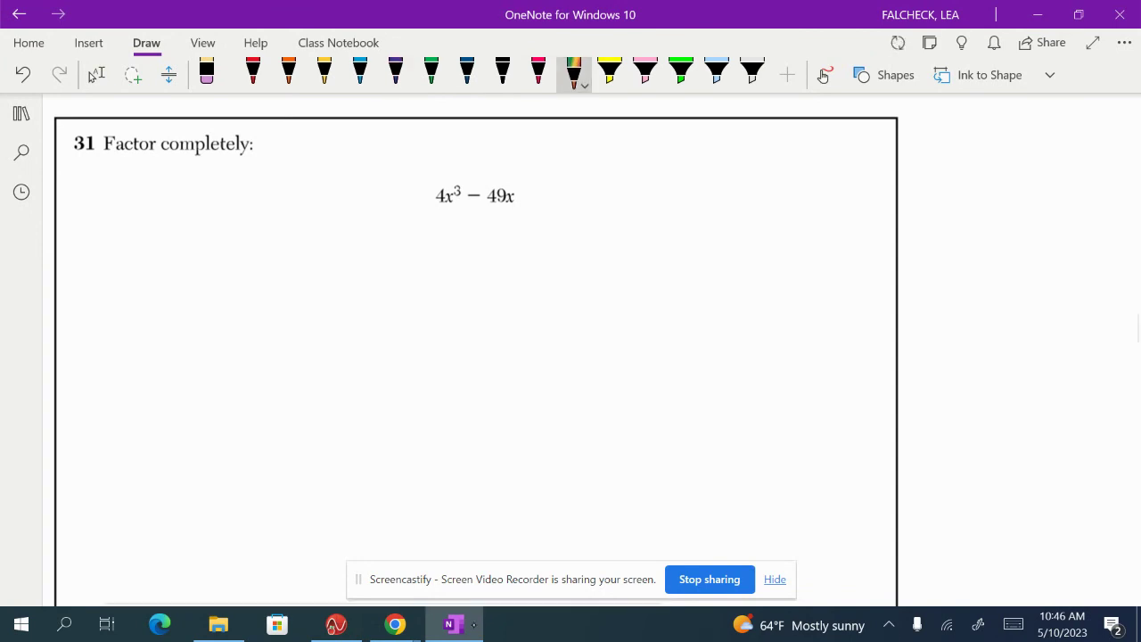
mouse_move(97, 123)
left_mouse_down()
mouse_move(108, 169)
mouse_move(129, 123)
mouse_move(224, 123)
mouse_move(275, 143)
mouse_move(190, 175)
mouse_move(114, 170)
left_mouse_up()
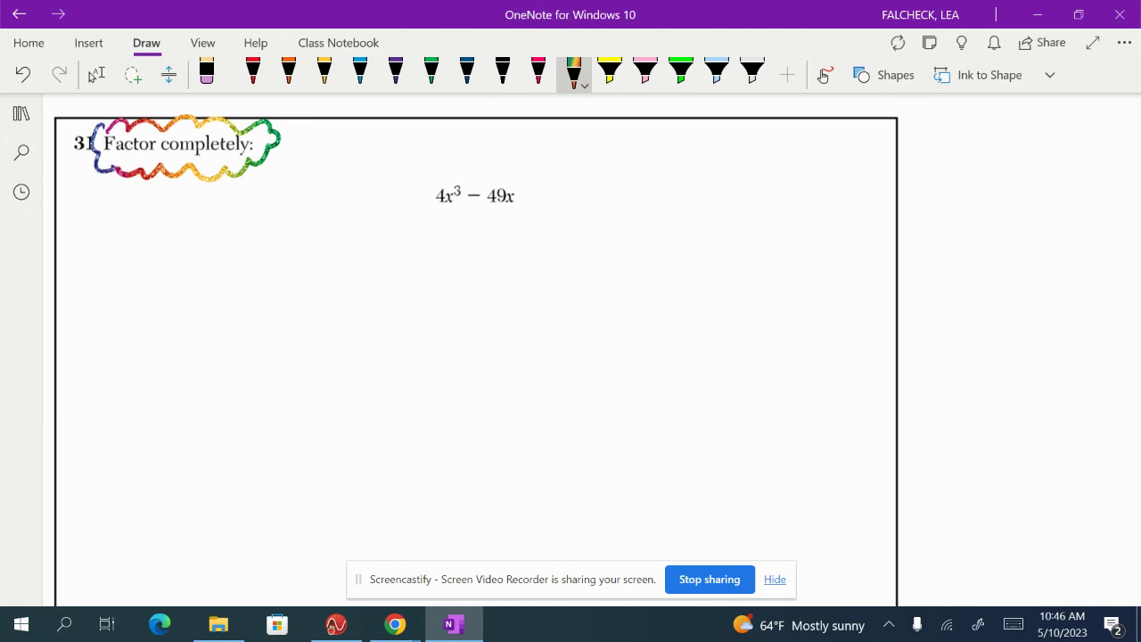
left_click_drag(434, 207, 459, 208)
left_click_drag(491, 210, 515, 211)
left_click(206, 74)
left_click_drag(435, 207, 515, 211)
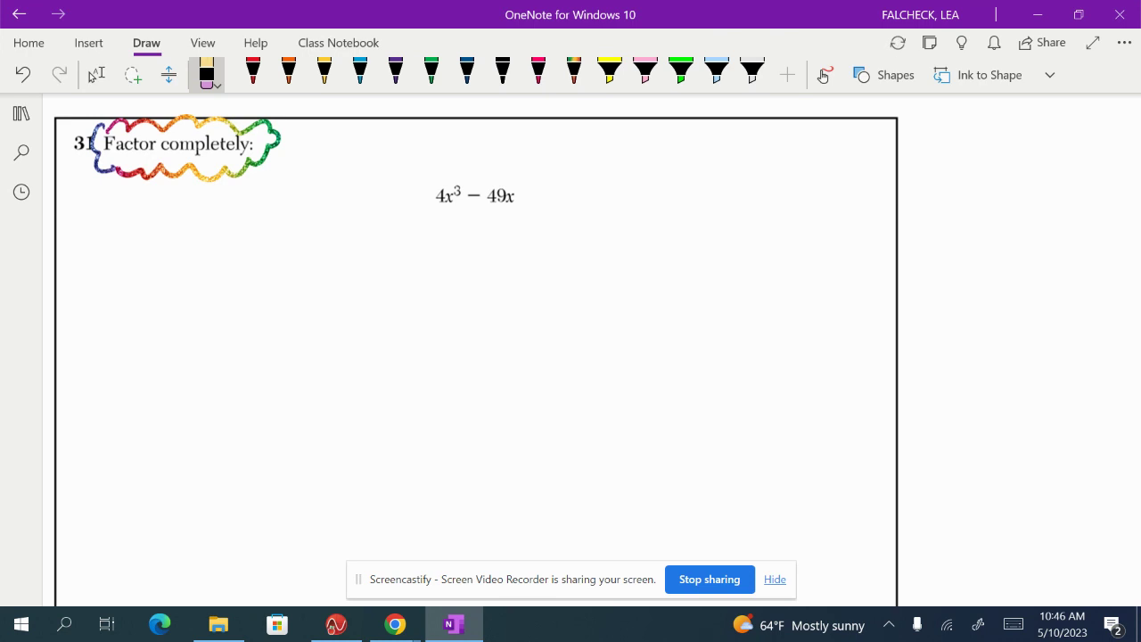
Step: Write 4x³ in dark-blue ink at the top right and draw arrows splitting it into factors
left_click(467, 71)
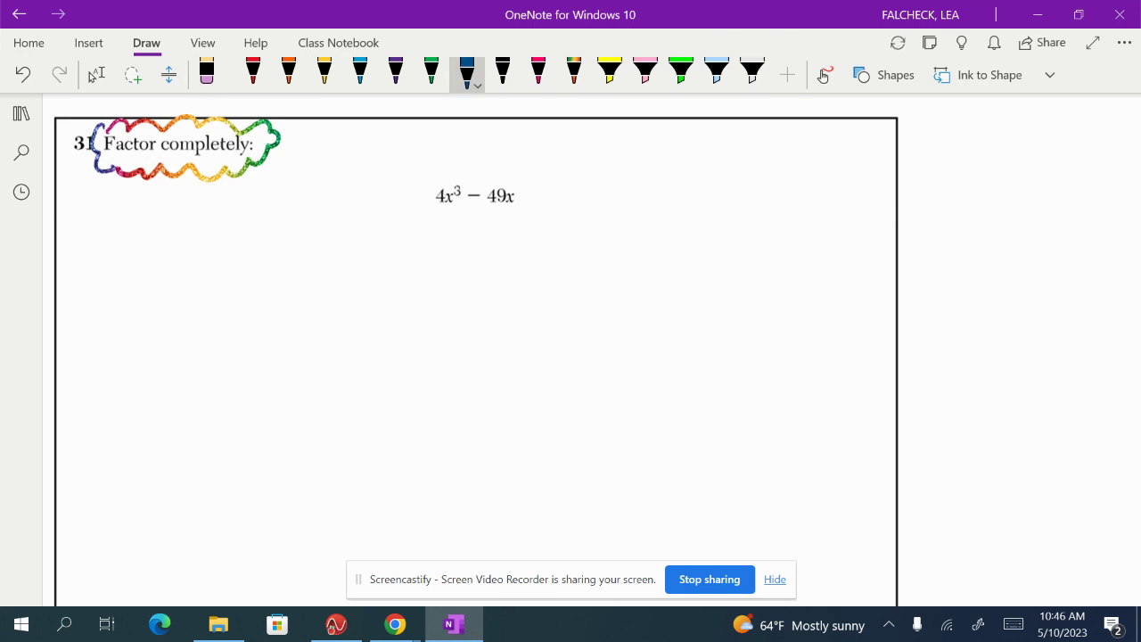
left_click_drag(689, 164, 687, 180)
left_click_drag(701, 168, 701, 180)
left_click_drag(715, 160, 665, 242)
left_click_drag(709, 194, 710, 215)
mouse_move(704, 205)
left_mouse_down()
mouse_move(716, 206)
mouse_move(711, 246)
left_mouse_up()
Step: Complete the 4x³ tree with 4 and x³, expanding x³ into x·x·x
mouse_move(710, 230)
left_mouse_down()
mouse_move(699, 248)
mouse_move(723, 227)
left_mouse_up()
mouse_move(722, 227)
left_mouse_down()
mouse_move(694, 276)
mouse_move(721, 276)
mouse_move(679, 303)
left_mouse_up()
left_click_drag(680, 289, 669, 304)
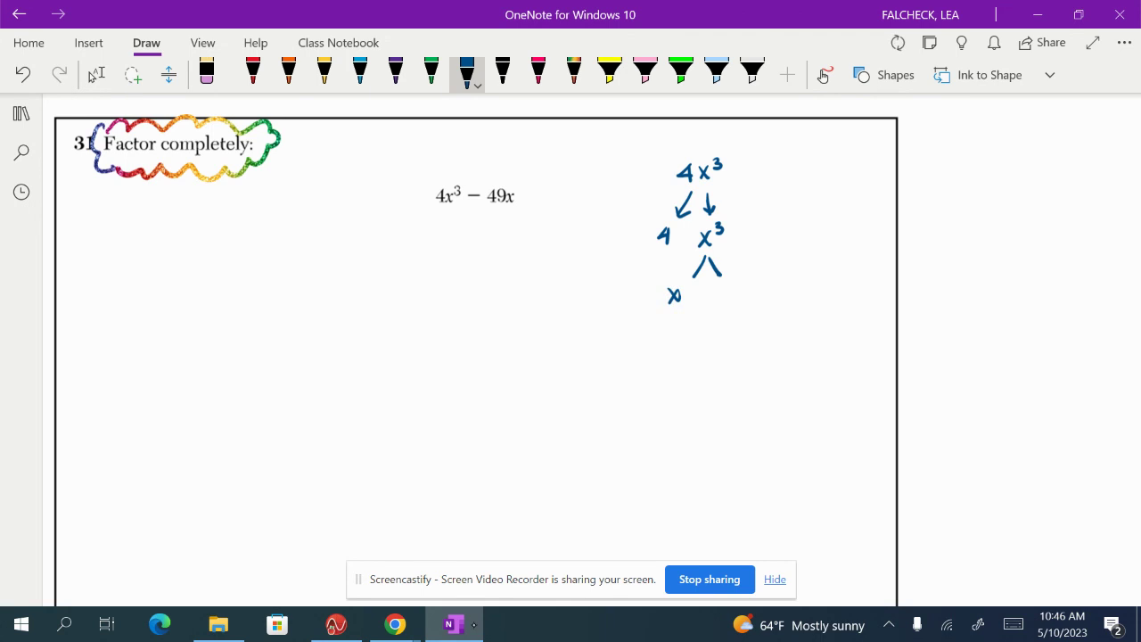
mouse_move(705, 255)
left_mouse_down()
mouse_move(711, 307)
mouse_move(700, 308)
left_mouse_up()
left_click_drag(725, 283, 738, 298)
left_click_drag(736, 284, 725, 298)
left_click(719, 301)
Step: Write 49x beside the first tree and branch it into 7·7 and x
left_click_drag(784, 163, 789, 181)
mouse_move(808, 165)
left_mouse_down()
mouse_move(805, 181)
mouse_move(828, 181)
mouse_move(794, 212)
left_mouse_up()
mouse_move(811, 194)
left_mouse_down()
mouse_move(823, 212)
mouse_move(760, 234)
mouse_move(792, 222)
mouse_move(784, 234)
left_mouse_up()
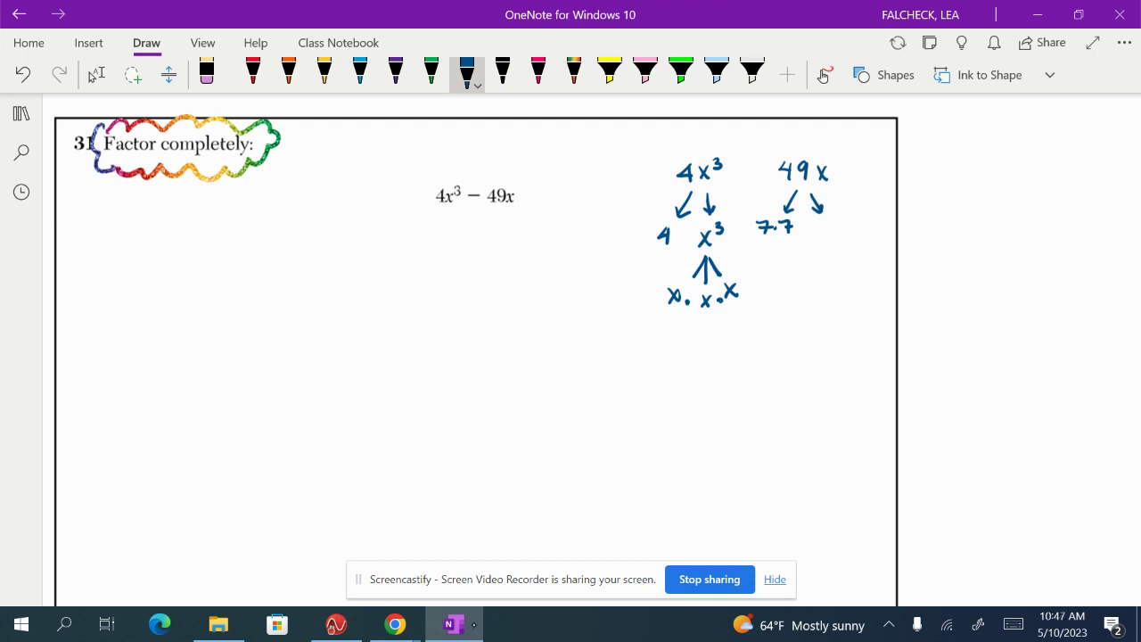
left_click_drag(823, 221, 838, 233)
left_click_drag(836, 220, 825, 237)
left_click(609, 71)
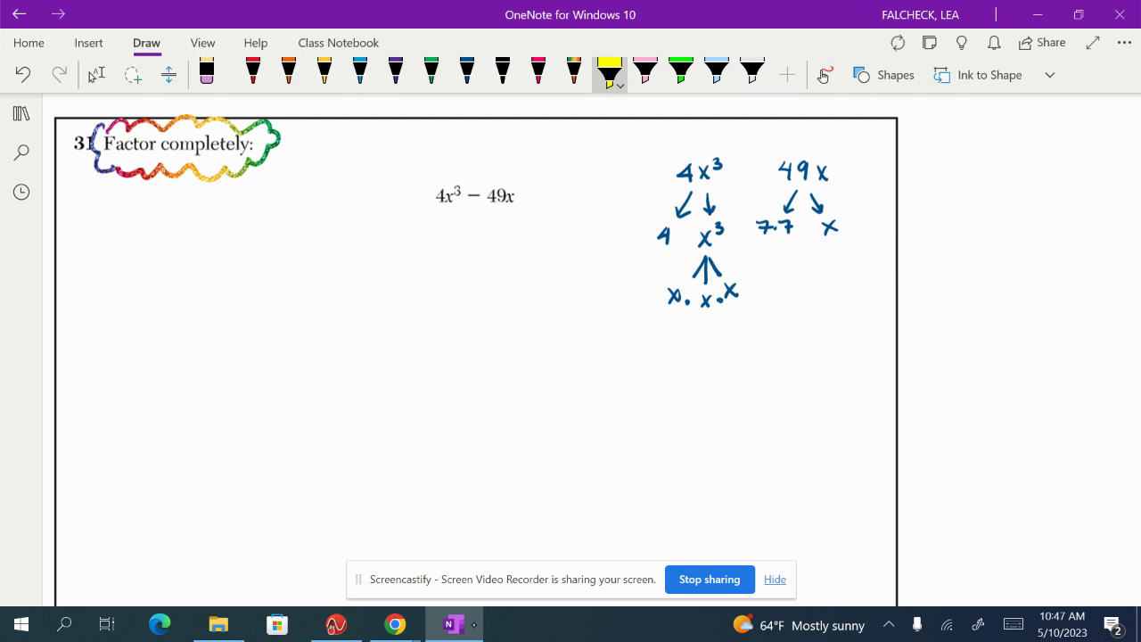
Step: Highlight the shared x in both trees yellow and write 'GCF: x' below in rainbow glitter
mouse_move(661, 283)
left_mouse_down()
mouse_move(663, 309)
mouse_move(687, 295)
left_mouse_up()
mouse_move(818, 216)
left_mouse_down()
mouse_move(823, 241)
mouse_move(839, 228)
left_mouse_up()
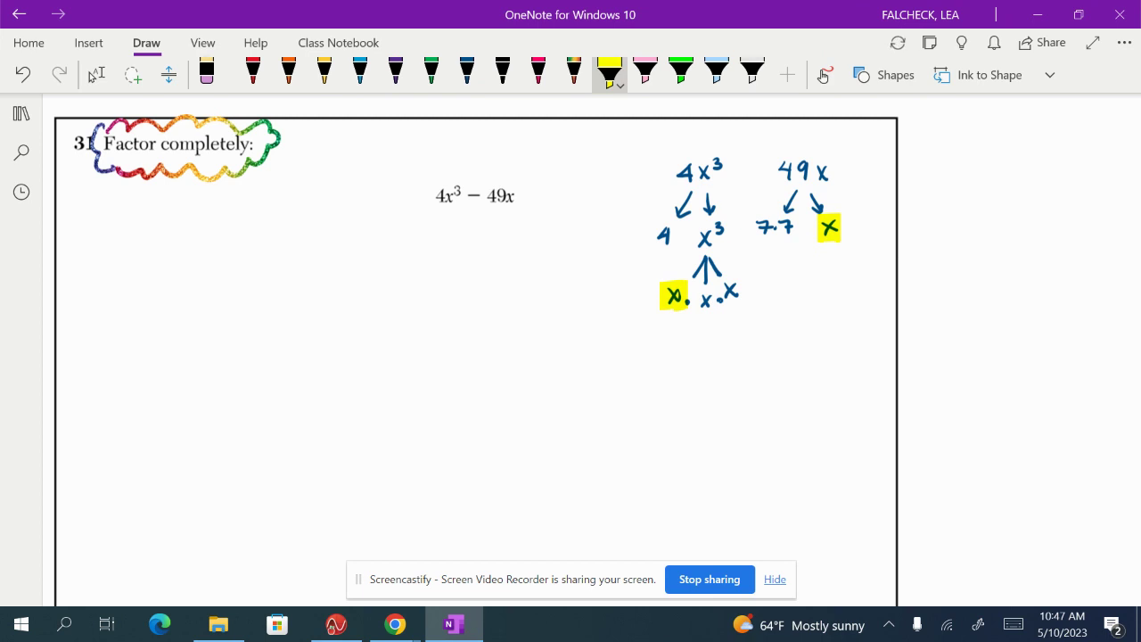
left_click(574, 75)
left_click_drag(724, 333, 758, 357)
mouse_move(758, 328)
left_mouse_down()
mouse_move(783, 326)
mouse_move(774, 344)
mouse_move(833, 360)
left_mouse_up()
left_click(789, 338)
left_click(789, 349)
left_click_drag(831, 334, 813, 360)
Step: In green ink, write x beneath 4x³ and 49x and begin the factored form with x(
left_click(432, 73)
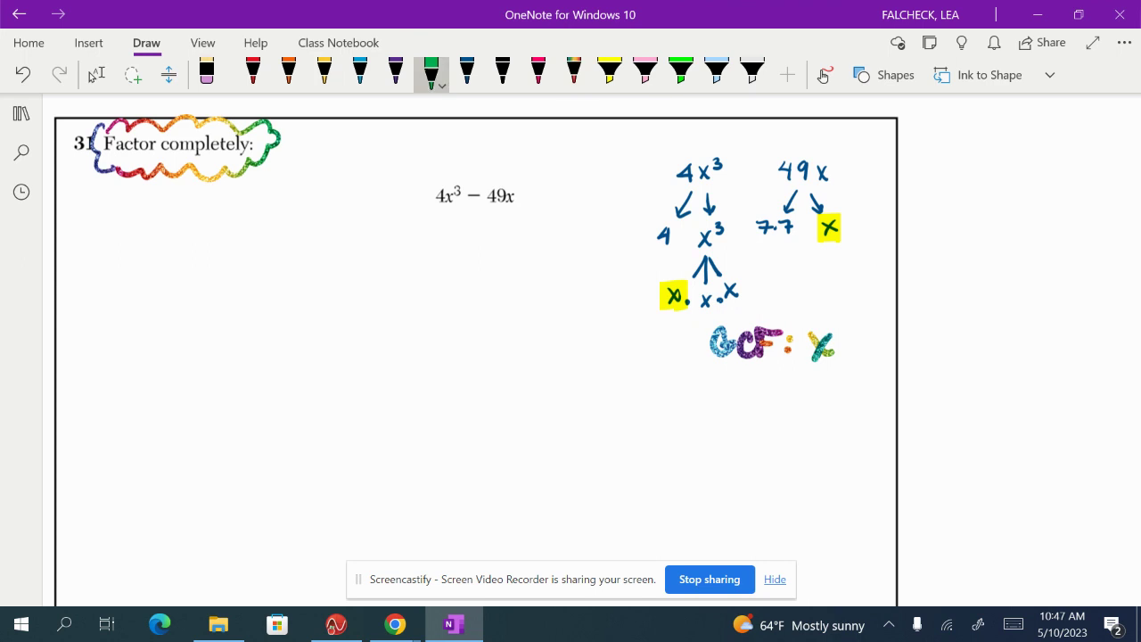
mouse_move(434, 211)
left_mouse_down()
mouse_move(457, 210)
mouse_move(453, 232)
left_mouse_up()
mouse_move(453, 221)
left_mouse_down()
mouse_move(443, 233)
mouse_move(513, 210)
left_mouse_up()
left_click_drag(498, 220, 508, 234)
left_click_drag(508, 219, 498, 233)
mouse_move(326, 299)
left_mouse_down()
mouse_move(339, 318)
mouse_move(326, 319)
left_mouse_up()
left_click_drag(369, 272, 369, 334)
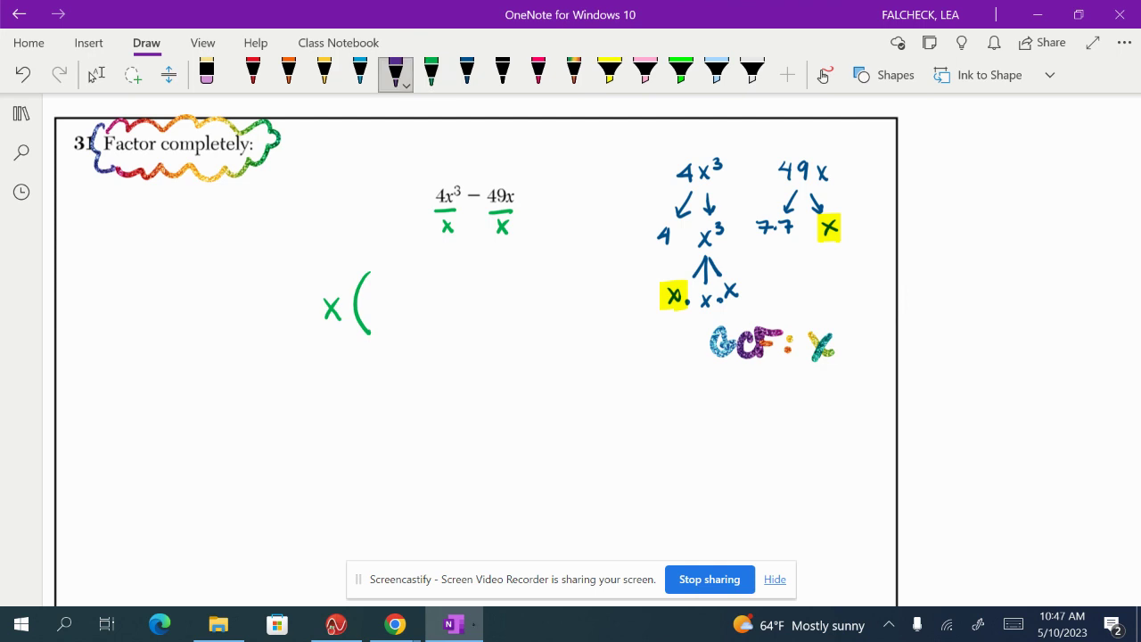
Step: In black ink, work out 4x³/x = 4·x·x·x/x = 4x² above the expression
left_click(503, 73)
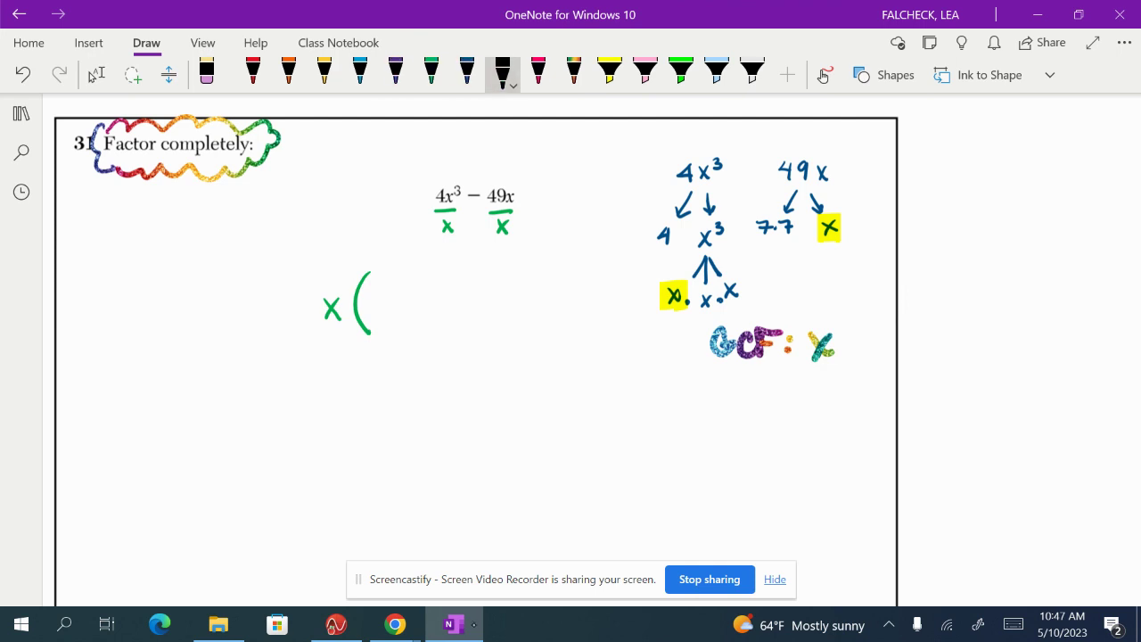
left_click_drag(454, 134, 460, 149)
left_click_drag(467, 135, 474, 169)
mouse_move(473, 157)
left_mouse_down()
mouse_move(463, 169)
mouse_move(493, 146)
left_mouse_up()
left_click_drag(485, 152, 517, 141)
left_click(521, 142)
mouse_move(513, 136)
left_mouse_down()
mouse_move(514, 147)
mouse_move(538, 149)
mouse_move(528, 148)
left_mouse_up()
mouse_move(551, 135)
left_mouse_down()
mouse_move(560, 146)
mouse_move(550, 148)
mouse_move(583, 148)
left_mouse_up()
left_click_drag(583, 135, 576, 152)
mouse_move(539, 161)
left_mouse_down()
mouse_move(554, 170)
mouse_move(535, 178)
left_mouse_up()
mouse_move(569, 150)
left_mouse_down()
mouse_move(592, 129)
mouse_move(603, 148)
mouse_move(645, 152)
left_mouse_up()
mouse_move(645, 139)
left_mouse_down()
mouse_move(634, 153)
mouse_move(658, 141)
left_mouse_up()
Step: Fill in 4x² − 49 inside the parentheses and redraw the closing parenthesis in green
mouse_move(389, 288)
left_mouse_down()
mouse_move(396, 315)
mouse_move(419, 317)
left_mouse_up()
mouse_move(419, 297)
left_mouse_down()
mouse_move(404, 317)
mouse_move(432, 299)
left_mouse_up()
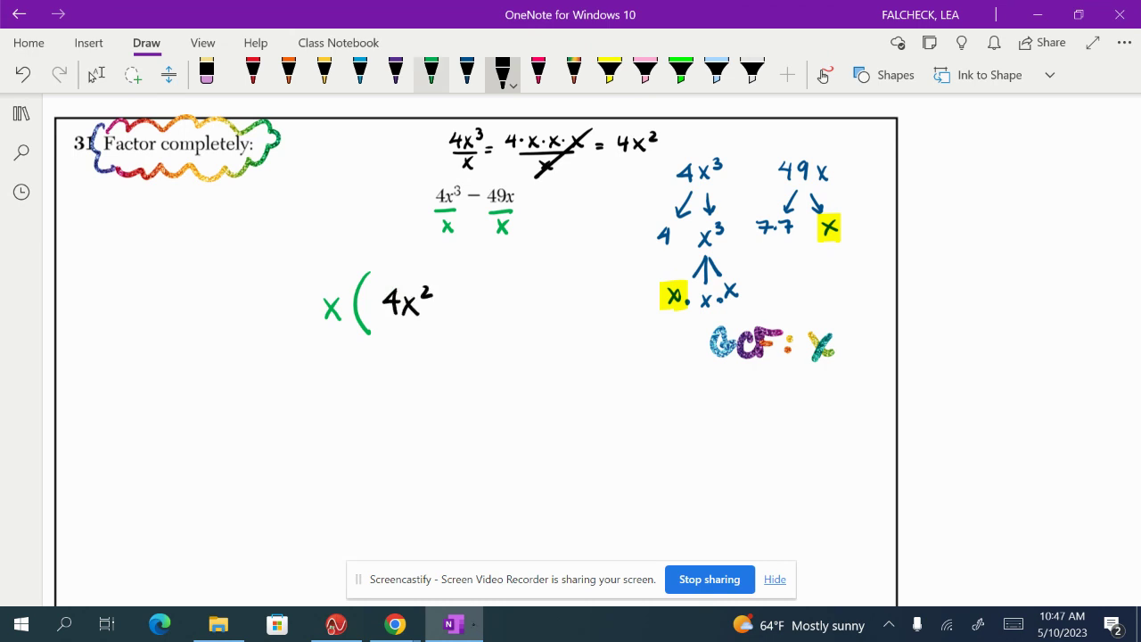
left_click_drag(444, 301, 461, 302)
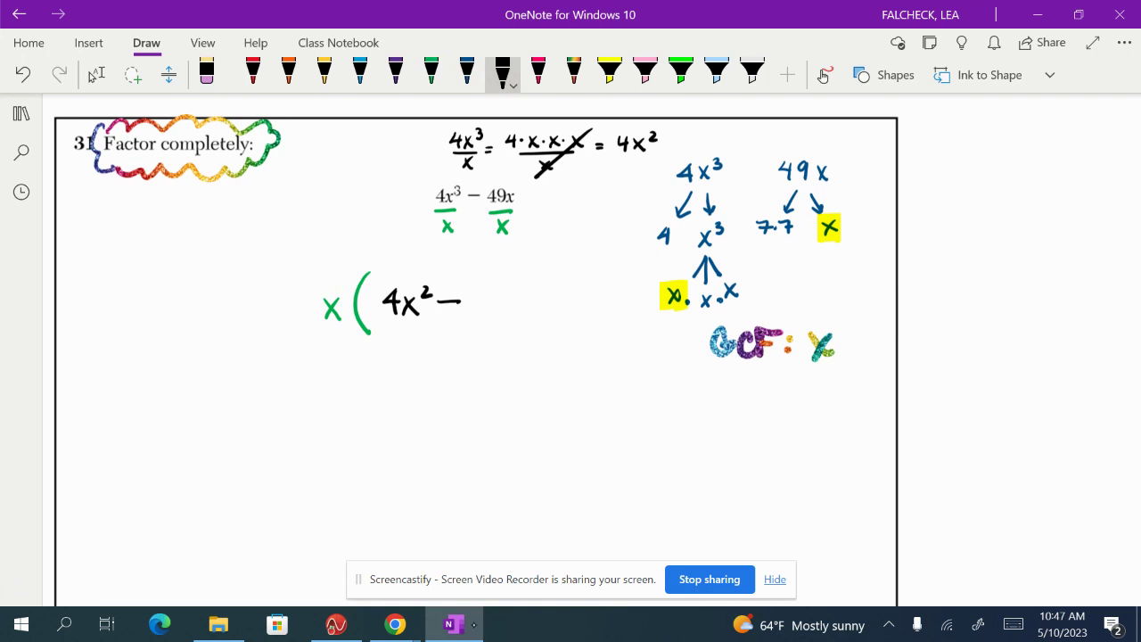
left_click_drag(516, 188, 499, 235)
mouse_move(475, 287)
left_mouse_down()
mouse_move(471, 298)
mouse_move(485, 298)
left_mouse_up()
mouse_move(480, 287)
left_mouse_down()
mouse_move(480, 312)
mouse_move(496, 309)
mouse_move(507, 324)
left_mouse_up()
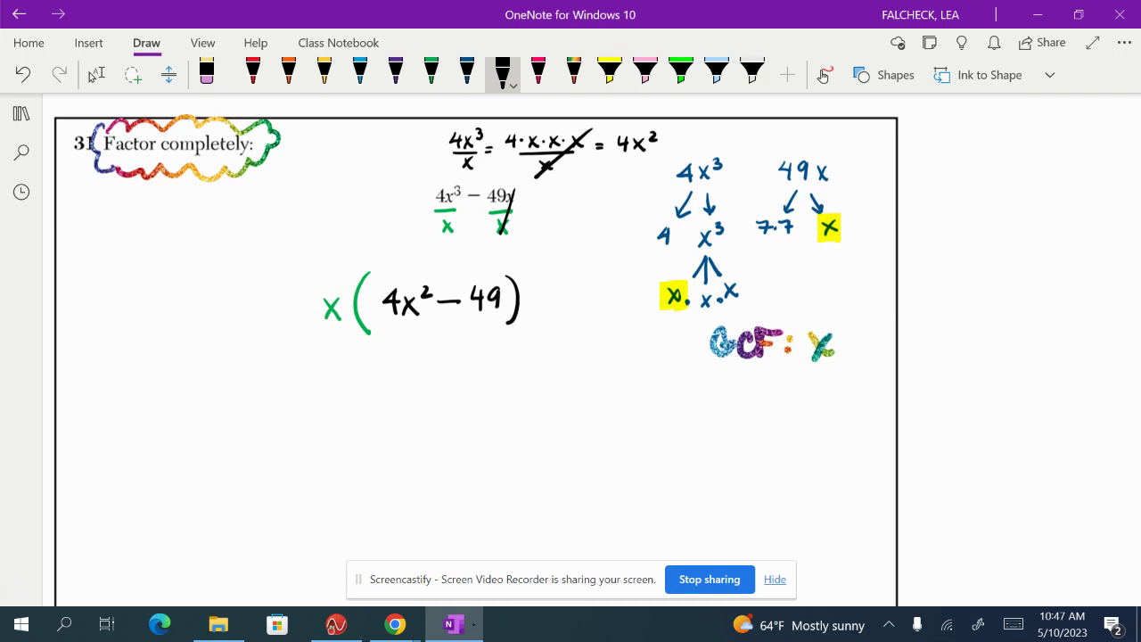
left_click(206, 75)
left_click(513, 299)
left_click(433, 75)
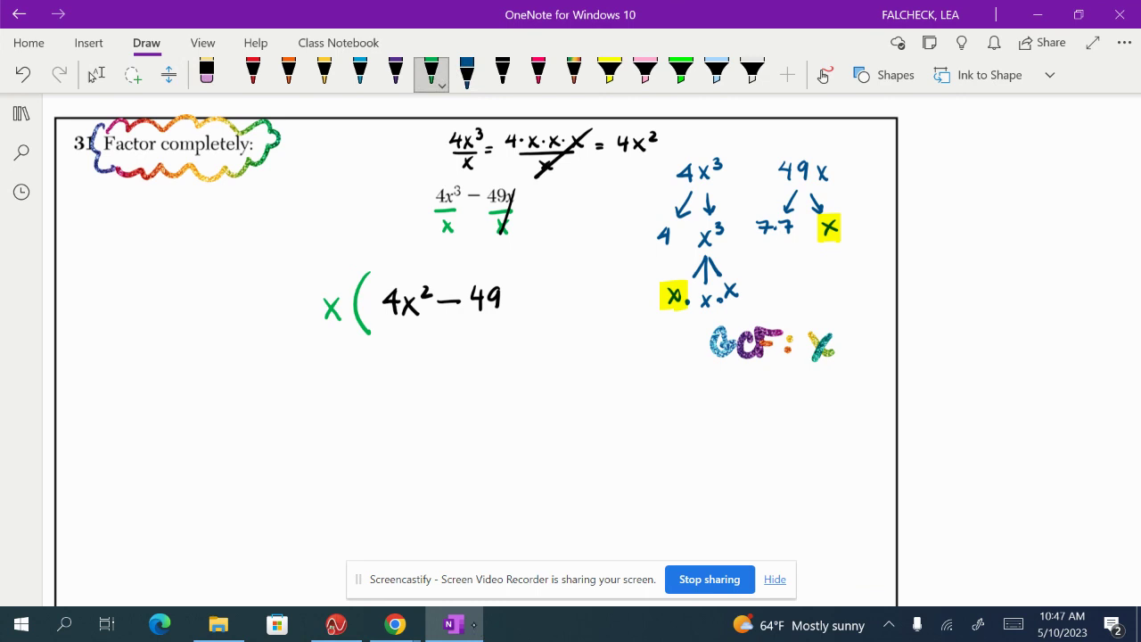
left_click_drag(511, 271, 516, 326)
Step: Check off the GCF: x result and write DOTS below it in rainbow glitter
scroll(477, 348, "down", 1)
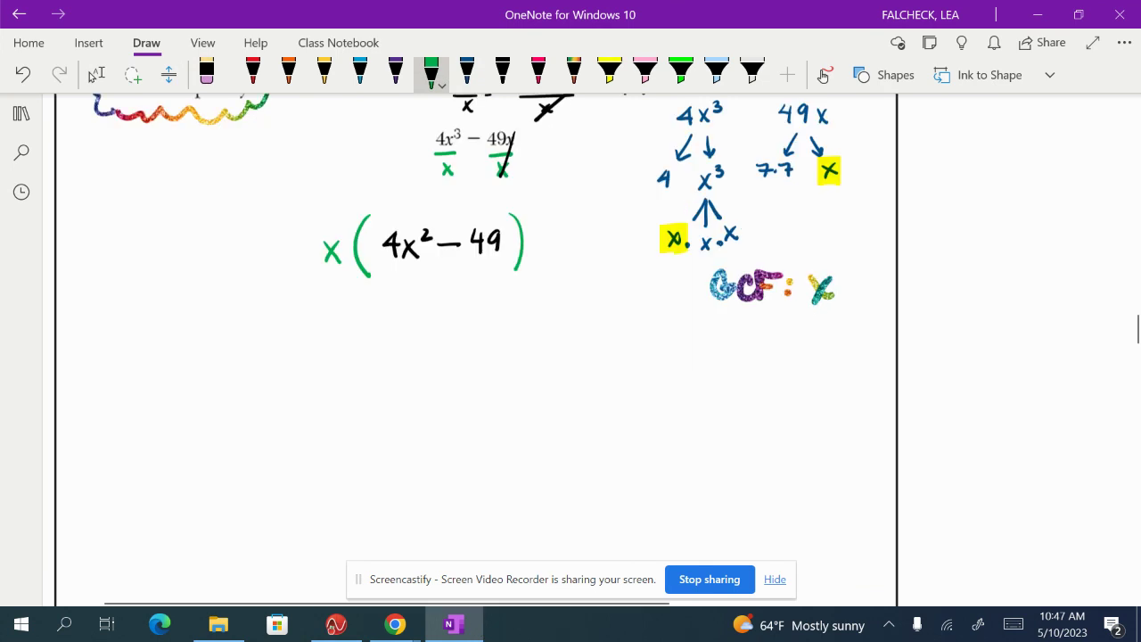
left_click(97, 74)
left_click(573, 75)
left_click_drag(657, 281, 704, 257)
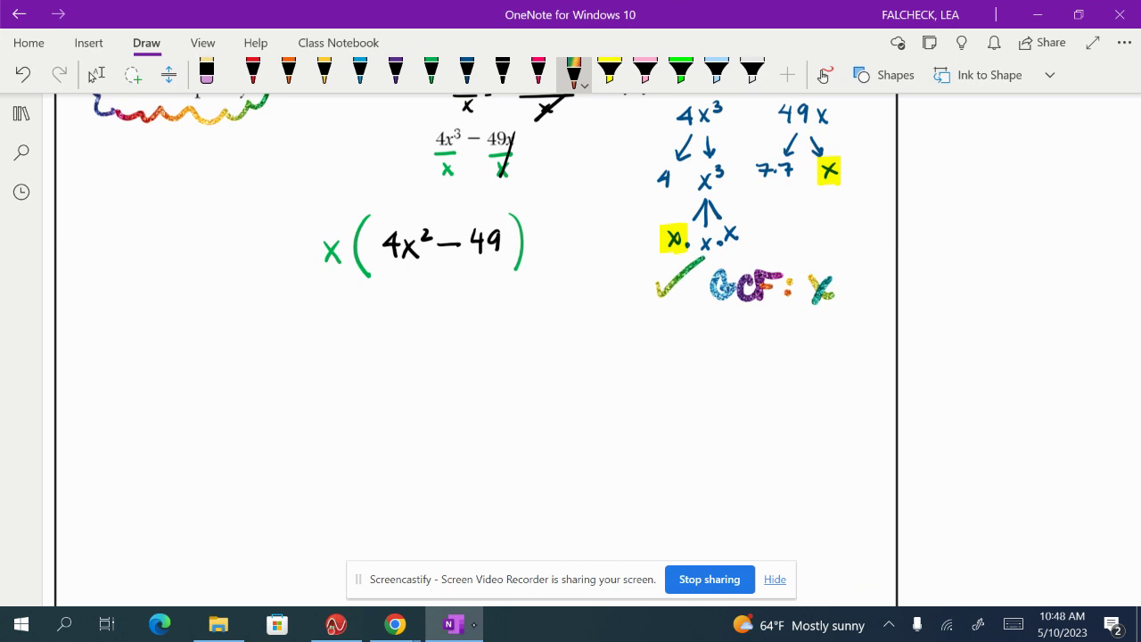
left_click_drag(688, 353, 690, 382)
left_click_drag(716, 356, 736, 380)
mouse_move(721, 354)
left_mouse_down()
mouse_move(754, 351)
mouse_move(754, 378)
left_mouse_up()
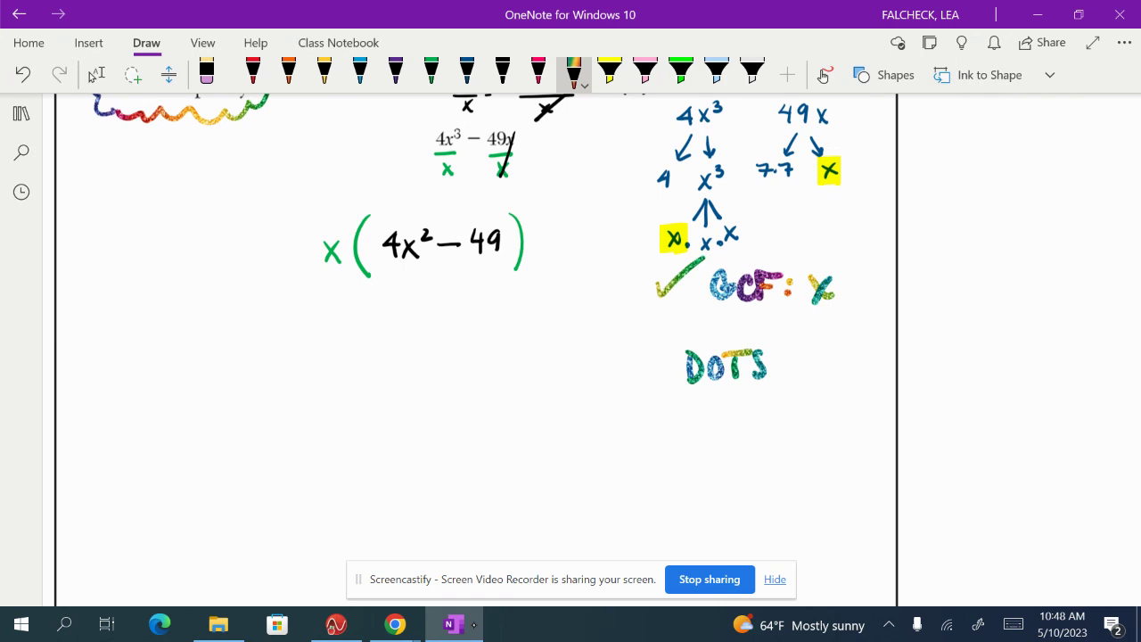
Step: Write PERFs beneath DOTS and add a question mark beside it
left_click_drag(701, 407, 703, 437)
left_click_drag(701, 405, 703, 419)
mouse_move(720, 406)
left_mouse_down()
mouse_move(720, 437)
mouse_move(740, 434)
left_mouse_up()
mouse_move(721, 407)
left_mouse_down()
mouse_move(741, 405)
mouse_move(739, 420)
left_mouse_up()
left_click_drag(741, 437, 763, 437)
mouse_move(761, 406)
left_mouse_down()
mouse_move(784, 402)
mouse_move(781, 418)
left_mouse_up()
left_click_drag(796, 410, 786, 434)
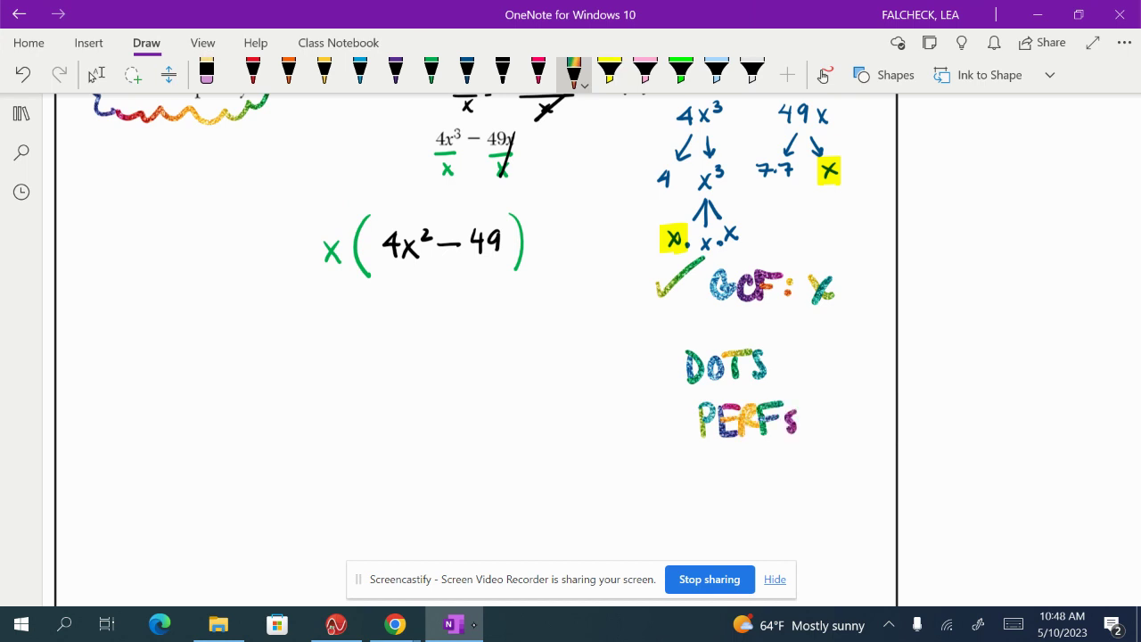
left_click_drag(809, 363, 814, 383)
left_click(814, 399)
Step: Double-underline 4 and x² in purple, then start a new line with a green x
left_click(396, 71)
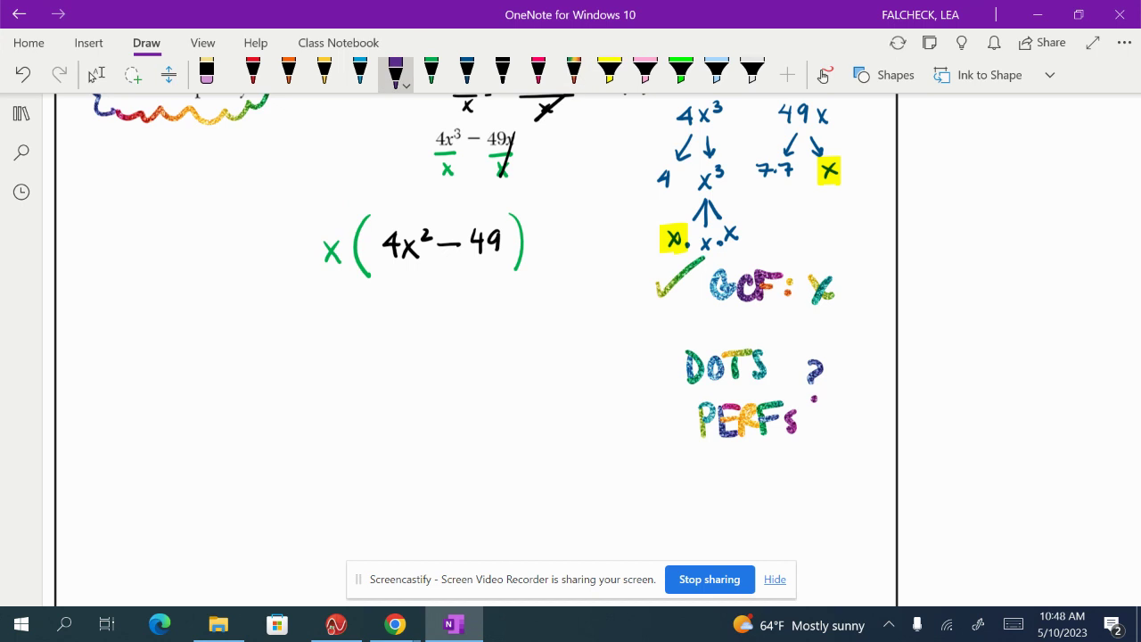
left_click_drag(385, 265, 427, 264)
mouse_move(411, 273)
left_mouse_down()
mouse_move(493, 259)
mouse_move(489, 268)
left_mouse_up()
left_click(432, 75)
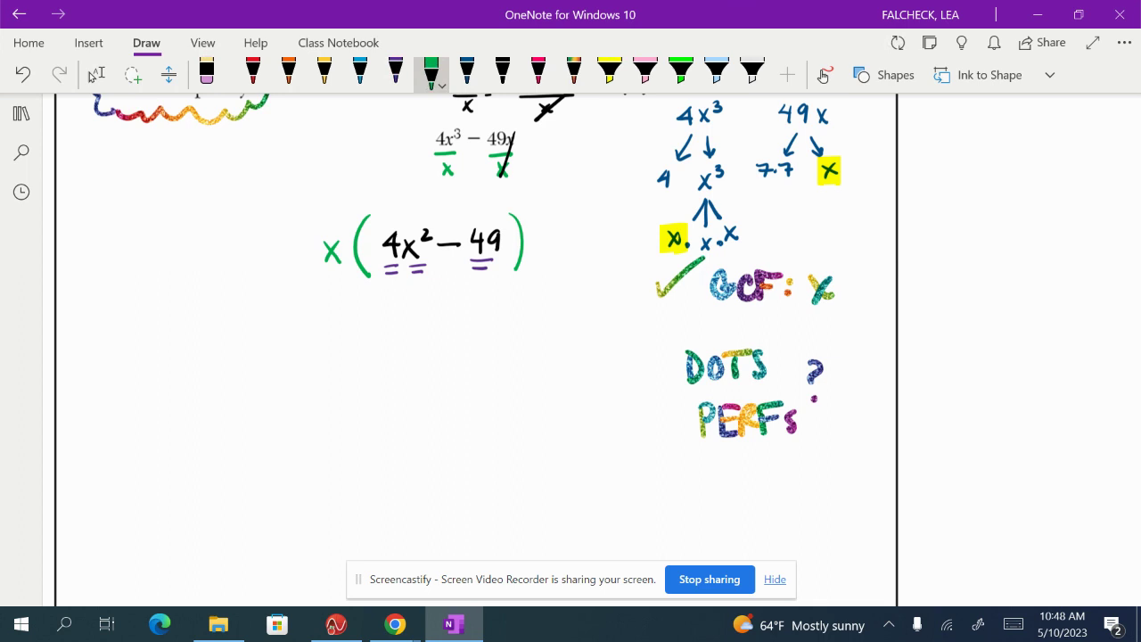
mouse_move(236, 350)
left_mouse_down()
mouse_move(254, 375)
mouse_move(237, 376)
left_mouse_up()
Step: Write (2x+7)(2x−7) in black after the green x, enclosed by a large outer parenthesis
left_click(502, 75)
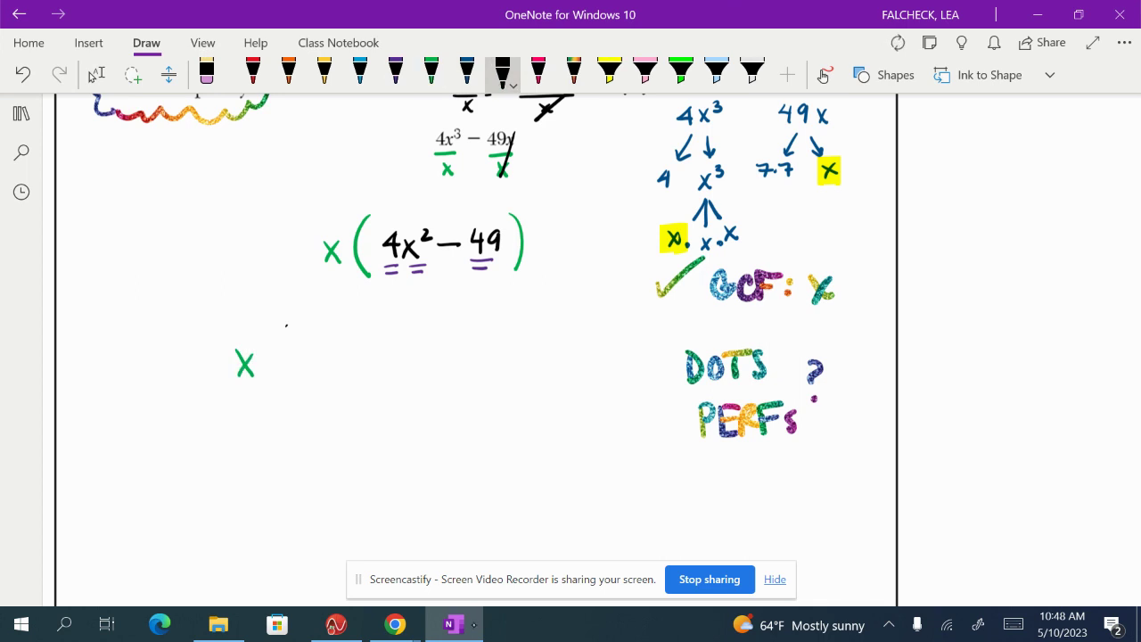
left_click_drag(286, 325, 289, 385)
scroll(477, 349, "down", 2)
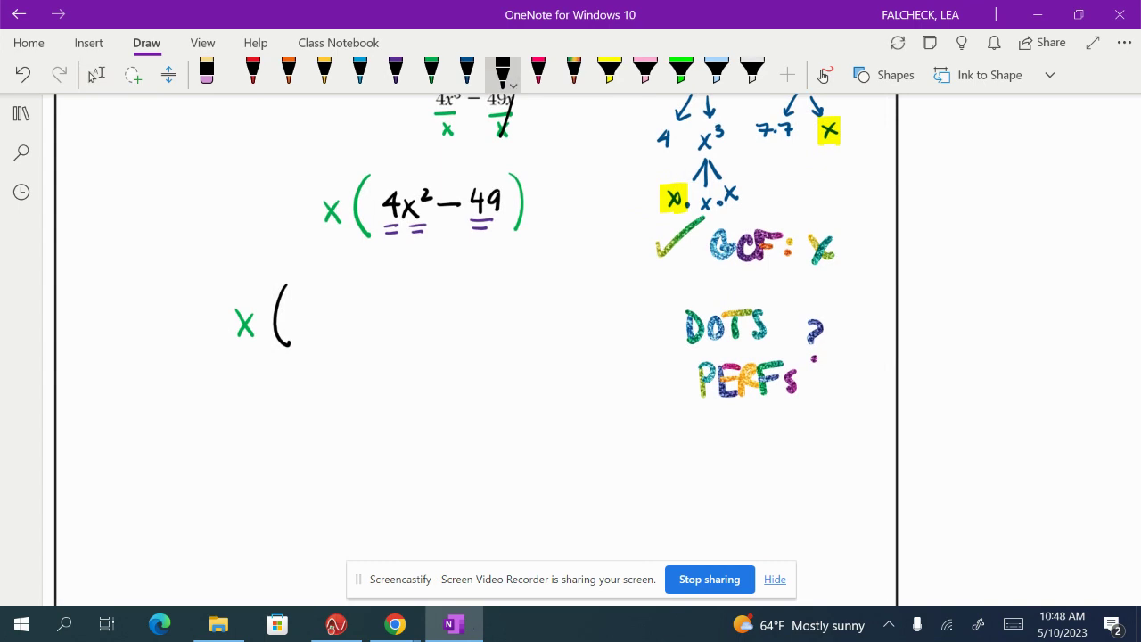
mouse_move(298, 308)
left_mouse_down()
mouse_move(310, 329)
mouse_move(350, 325)
left_mouse_up()
left_click_drag(340, 316, 370, 327)
left_click_drag(368, 313, 391, 326)
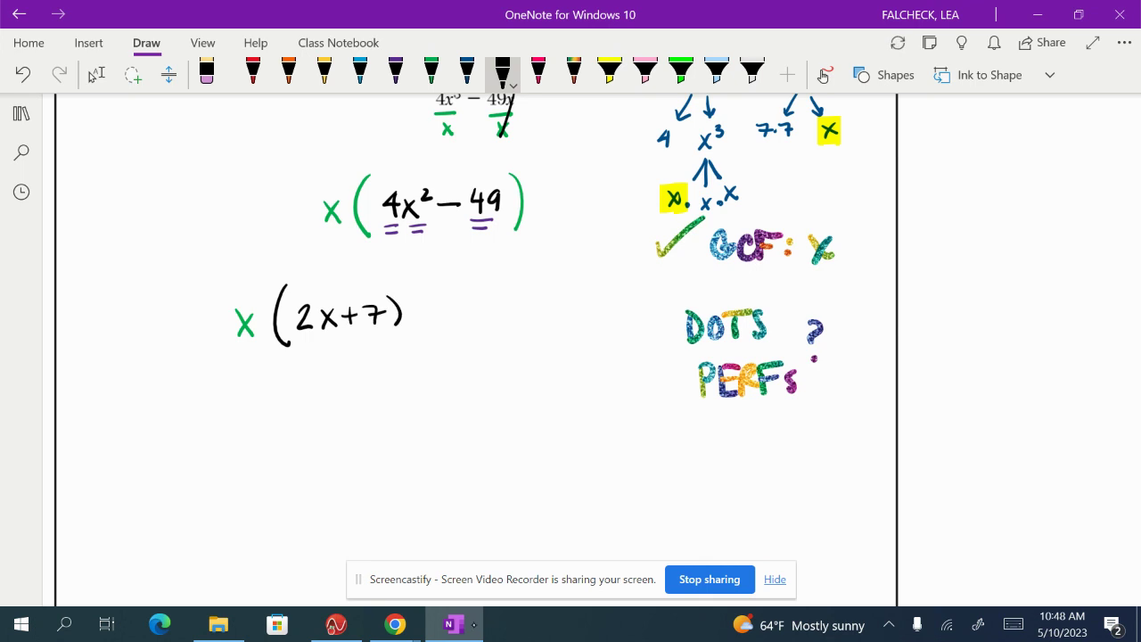
mouse_move(430, 291)
left_mouse_down()
mouse_move(428, 334)
mouse_move(486, 310)
left_mouse_up()
mouse_move(489, 302)
left_mouse_down()
mouse_move(505, 301)
mouse_move(495, 323)
mouse_move(516, 327)
left_mouse_up()
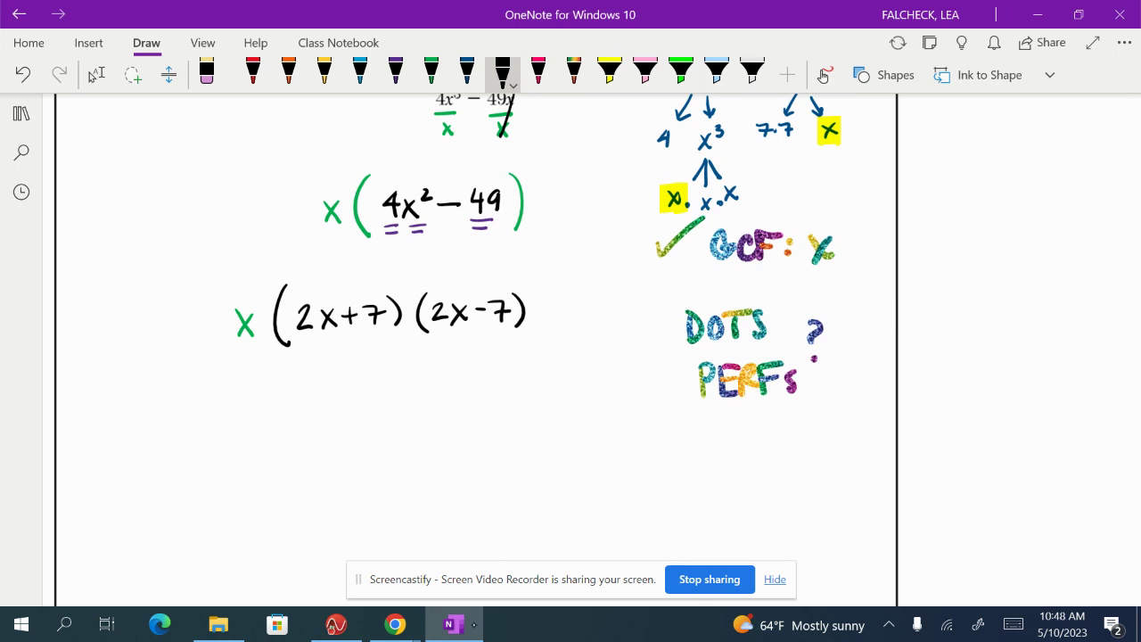
left_click_drag(536, 278, 536, 347)
scroll(571, 356, "down", 1)
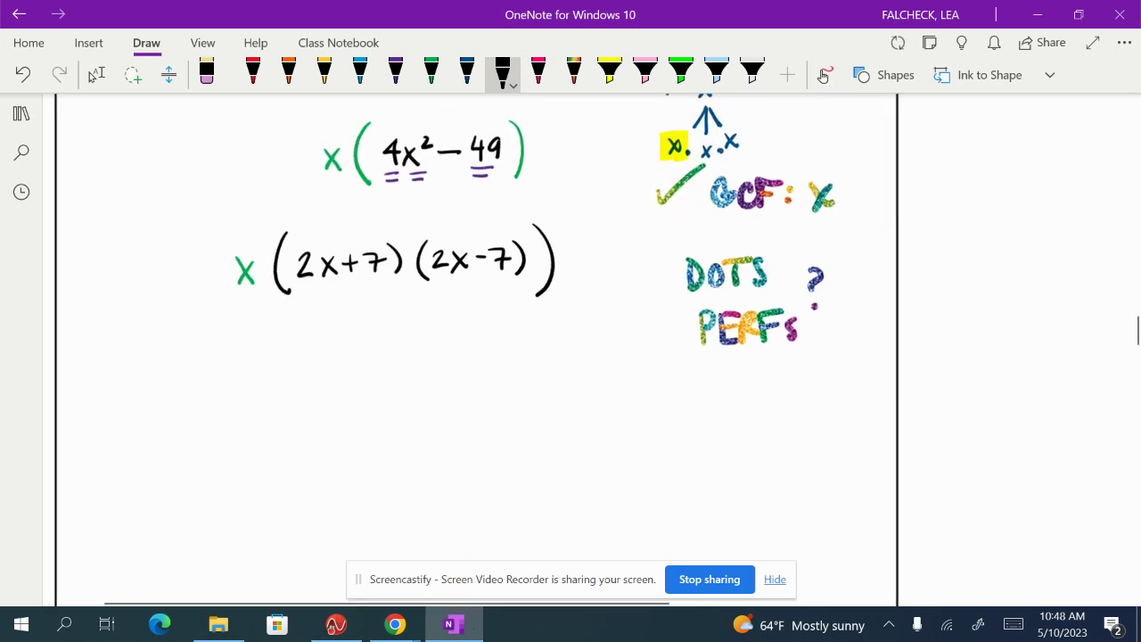
Step: Erase the extra outer parenthesis and draw dark-blue arrows from 4x² to (2x+7) and (2x−7)
left_click(206, 74)
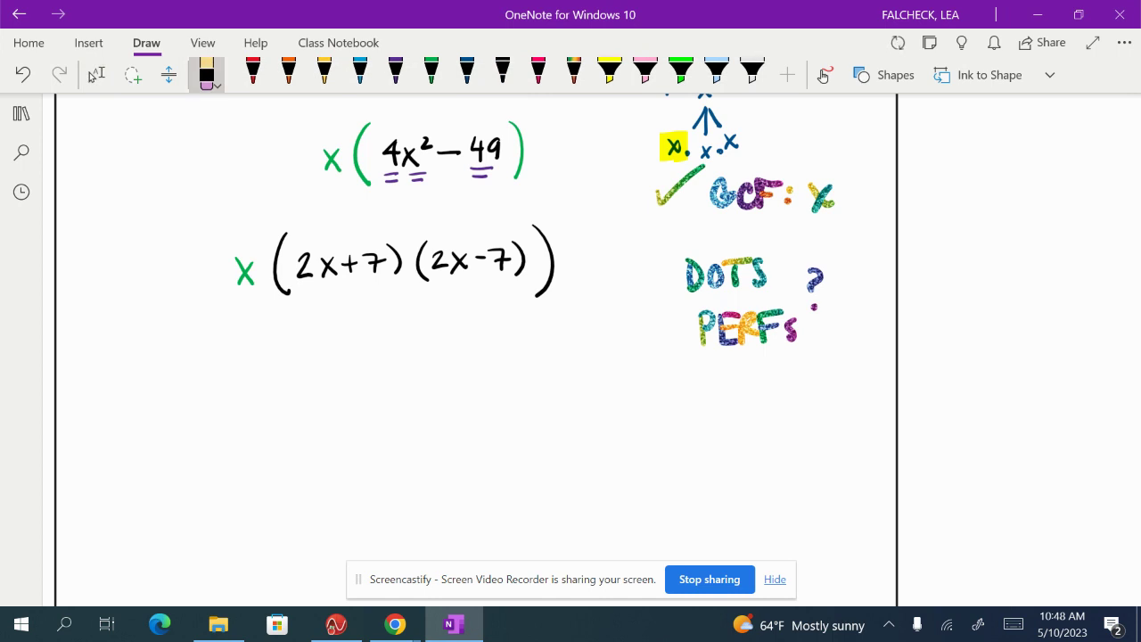
left_click_drag(544, 241, 546, 281)
left_click(466, 74)
mouse_move(387, 168)
left_mouse_down()
mouse_move(375, 200)
mouse_move(314, 247)
mouse_move(323, 243)
left_mouse_up()
mouse_move(388, 176)
left_mouse_down()
mouse_move(420, 243)
mouse_move(431, 237)
left_mouse_up()
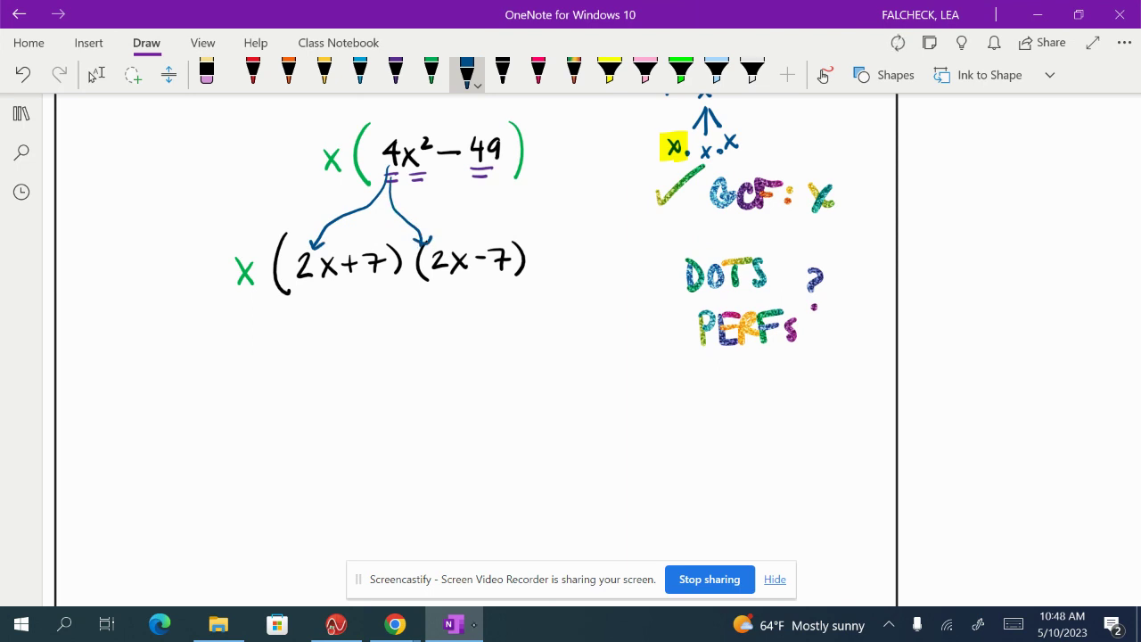
Step: Add a pink arrow from 4x², light-blue arrows from 49, and orange double-underlines under + and −
left_click(538, 74)
mouse_move(404, 175)
left_mouse_down()
mouse_move(341, 245)
mouse_move(443, 216)
mouse_move(461, 245)
mouse_move(468, 234)
left_mouse_up()
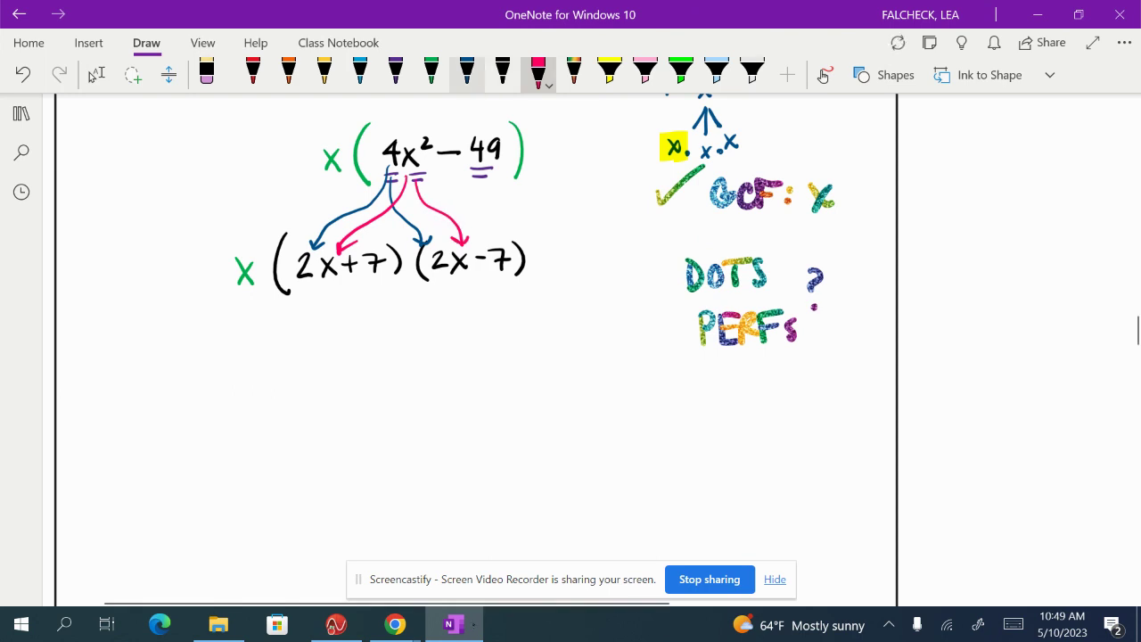
left_click(359, 74)
mouse_move(472, 178)
left_mouse_down()
mouse_move(386, 244)
mouse_move(510, 237)
left_mouse_up()
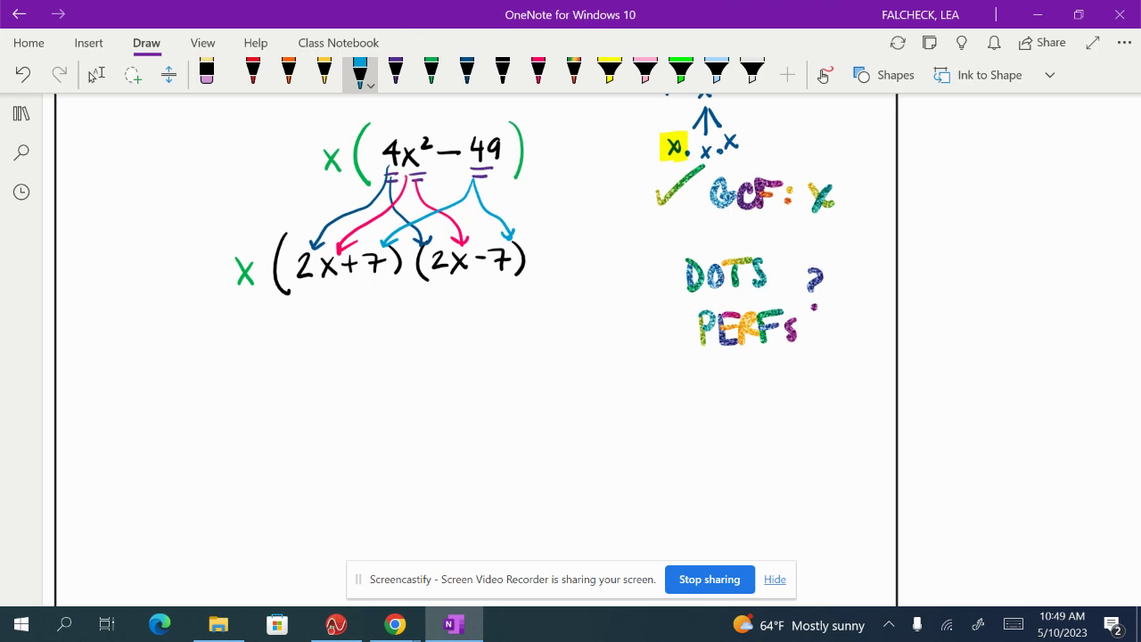
left_click(288, 74)
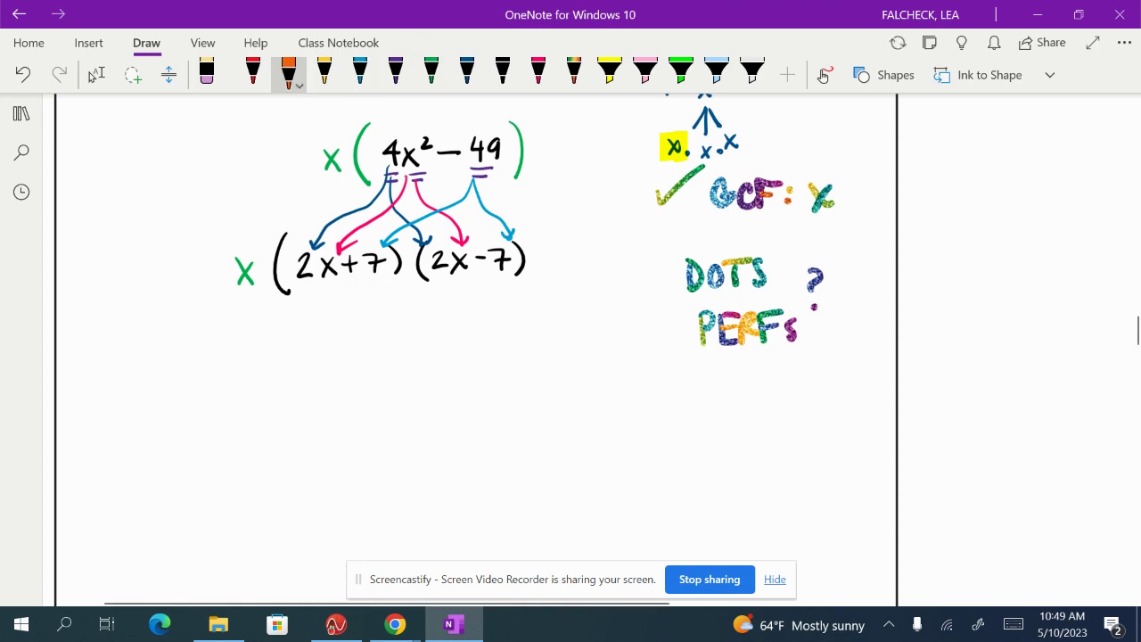
left_click_drag(344, 282, 358, 282)
left_click_drag(348, 287, 359, 287)
left_click_drag(469, 283, 486, 288)
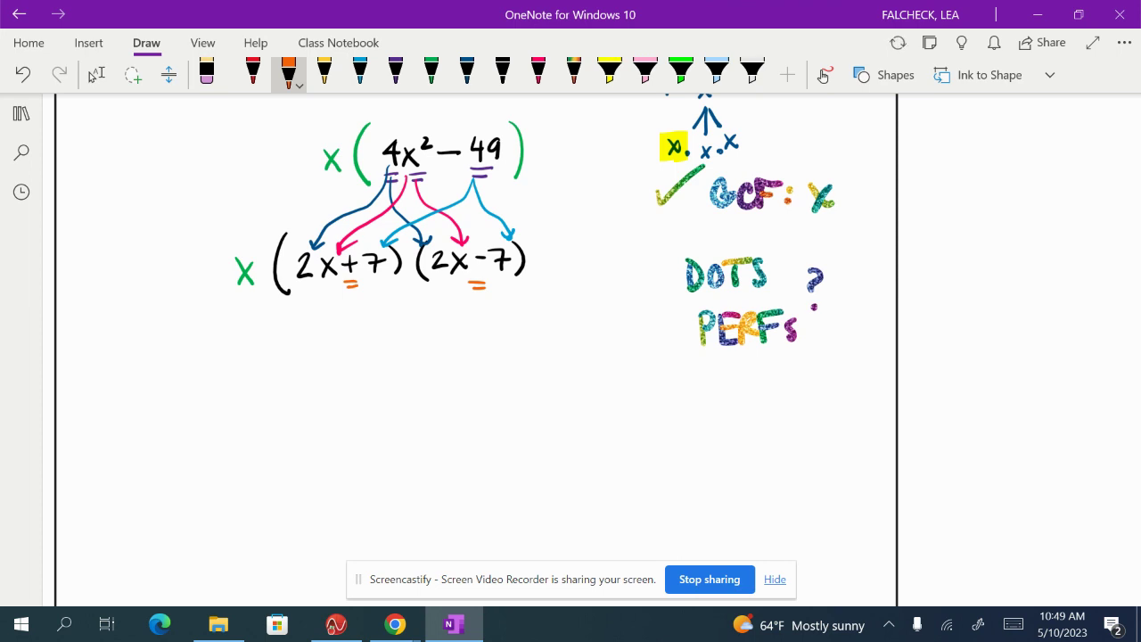
Step: Rewrite the final answer x(2x+7)(2x−7) in black on a new line and highlight it yellow
left_click(574, 74)
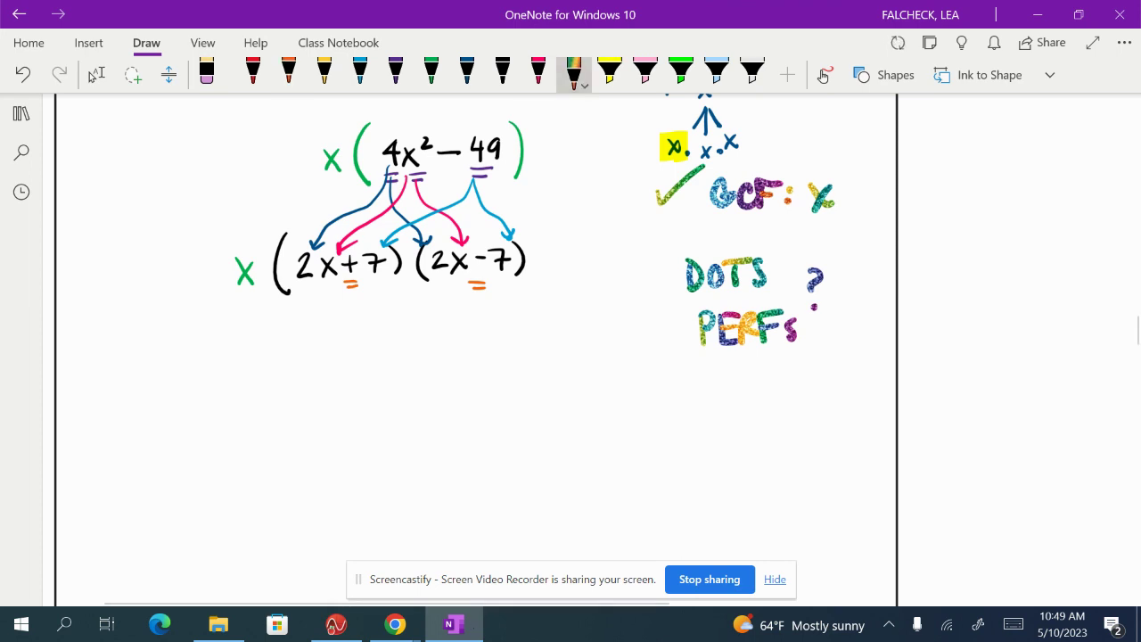
left_click(502, 74)
mouse_move(267, 380)
left_mouse_down()
mouse_move(279, 403)
mouse_move(269, 404)
left_mouse_up()
mouse_move(304, 375)
left_mouse_down()
mouse_move(303, 405)
mouse_move(349, 402)
left_mouse_up()
left_click_drag(349, 384, 336, 402)
mouse_move(362, 380)
left_mouse_down()
mouse_move(362, 399)
mouse_move(374, 388)
left_mouse_up()
mouse_move(381, 382)
left_mouse_down()
mouse_move(389, 403)
mouse_move(399, 390)
left_mouse_up()
mouse_move(407, 376)
left_mouse_down()
mouse_move(408, 405)
mouse_move(486, 401)
left_mouse_up()
left_click_drag(486, 383, 472, 401)
left_click_drag(491, 389, 506, 388)
left_click_drag(510, 383, 534, 406)
left_click(609, 75)
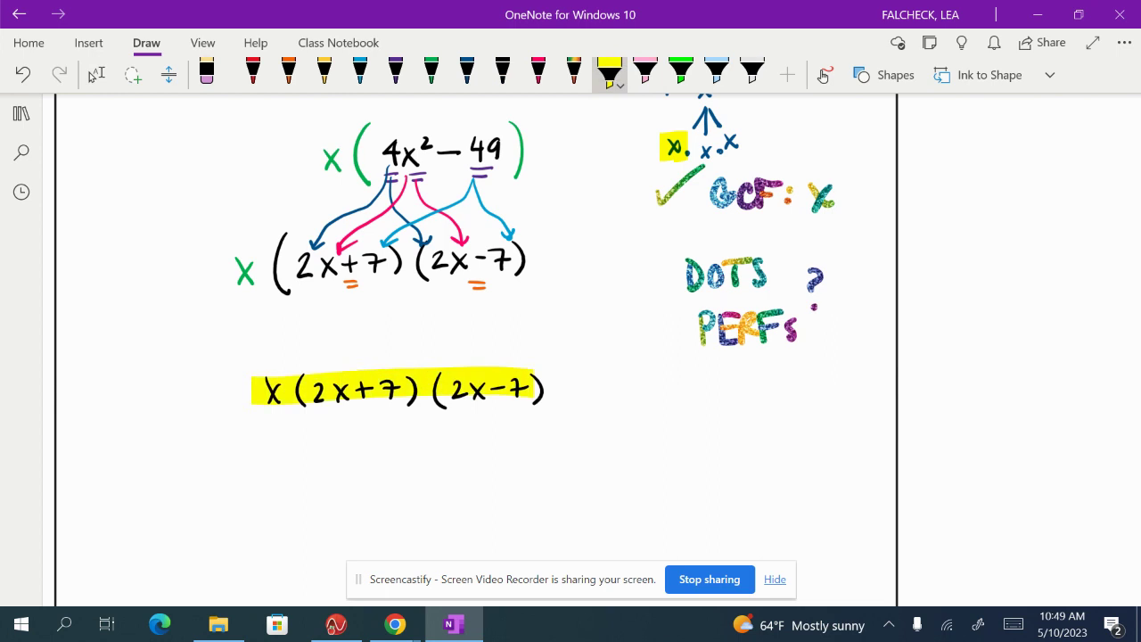